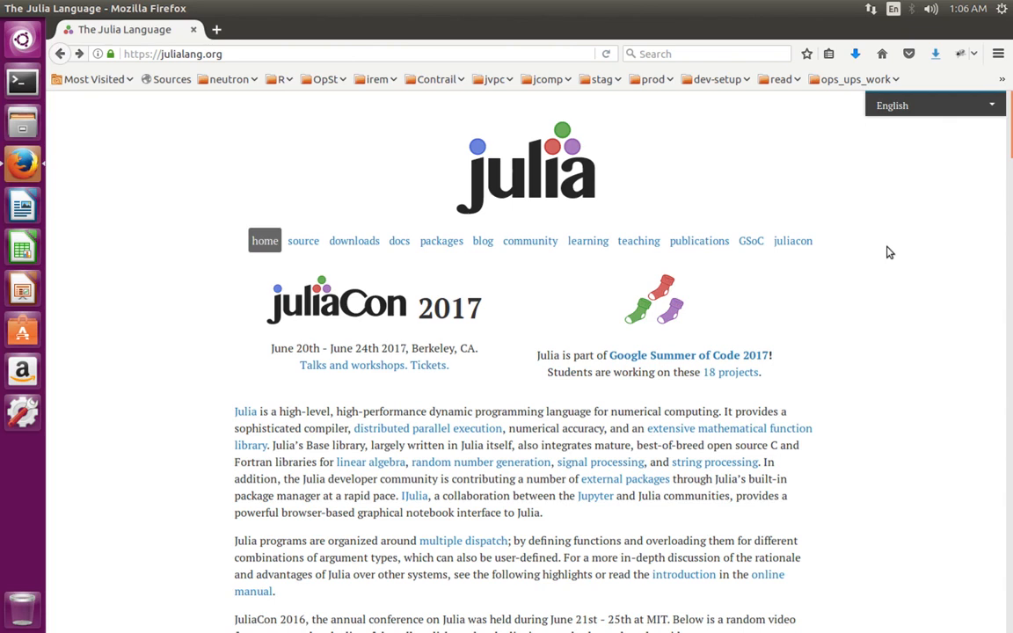
Step: Go from julialang.org to the Julia downloads page
click(234, 55)
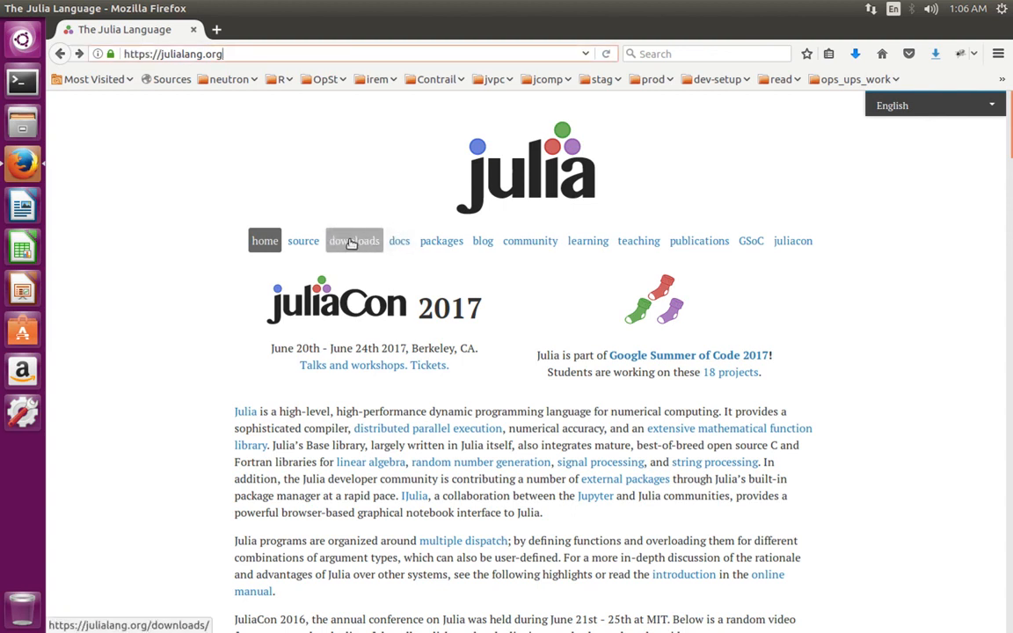
click(353, 243)
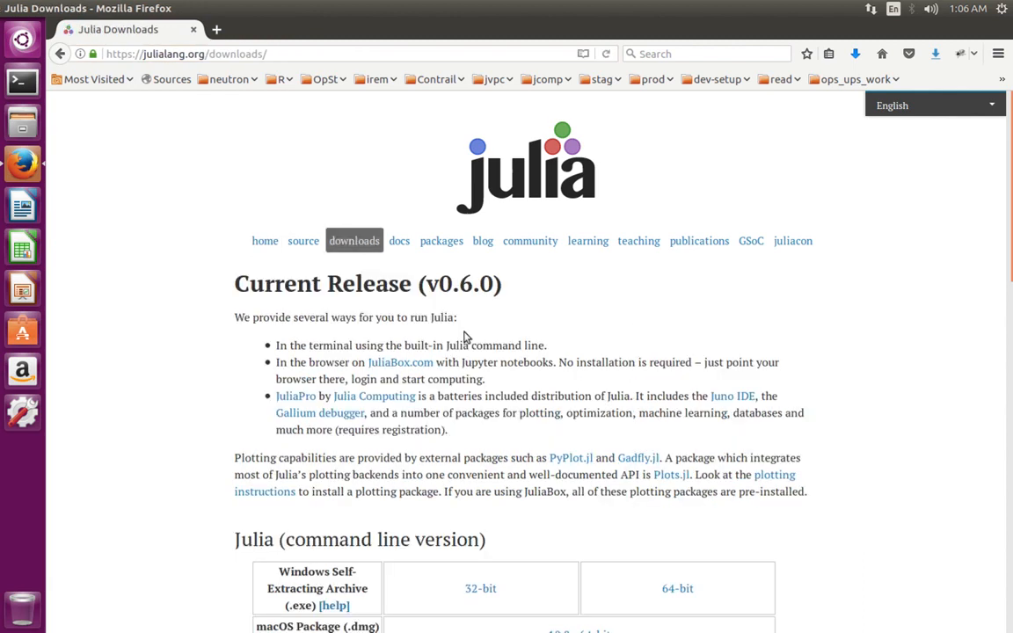
scroll(466, 336, down, 4)
scroll(466, 337, down, 4)
scroll(466, 337, down, 1)
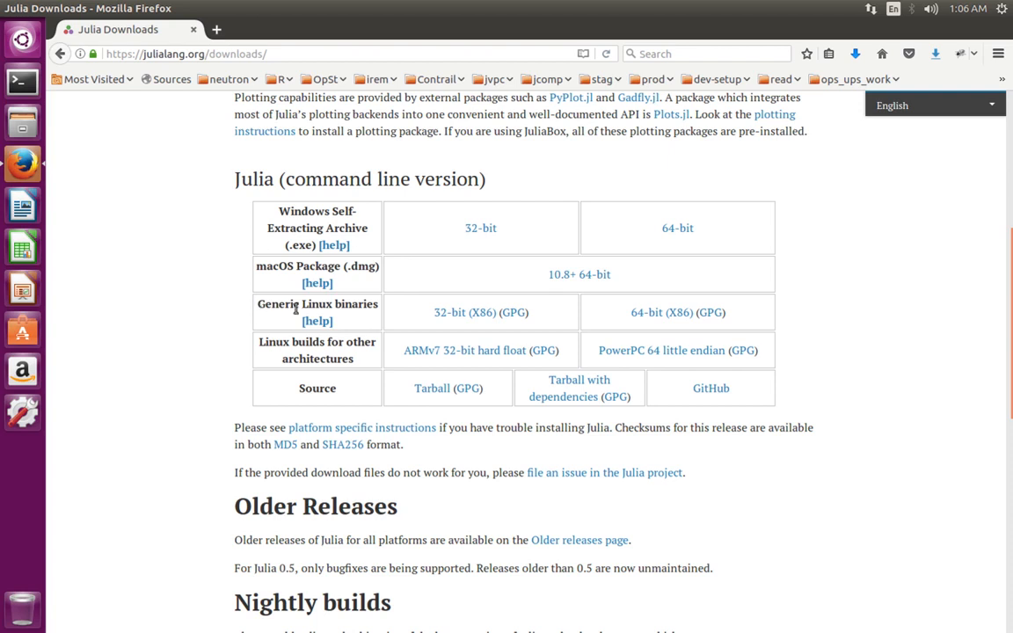
Step: Download the 64-bit generic Linux julia-0.6.0 tarball, choosing Save File
click(659, 315)
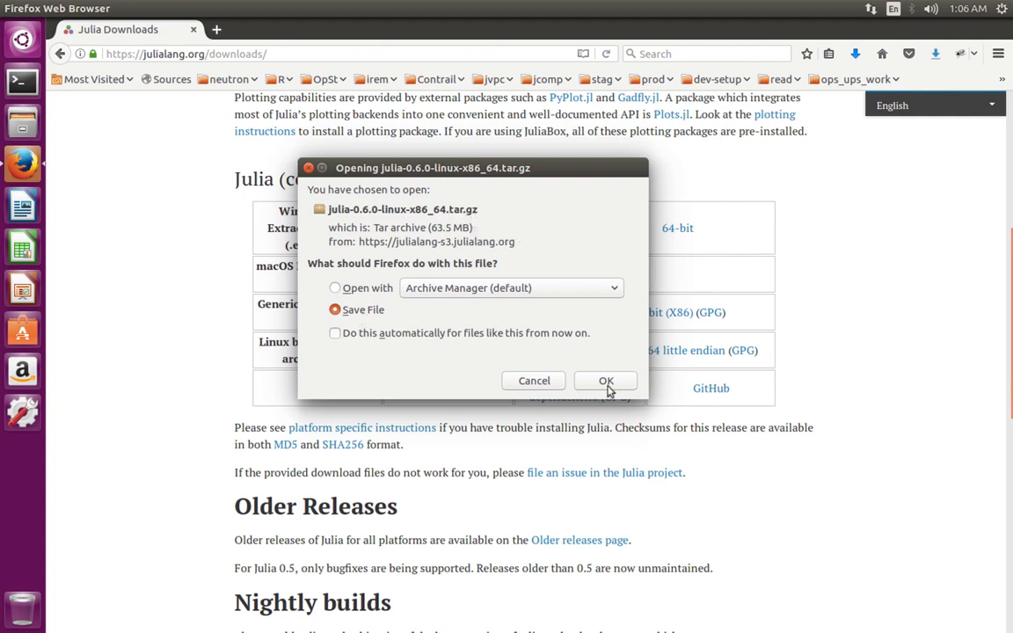
click(550, 382)
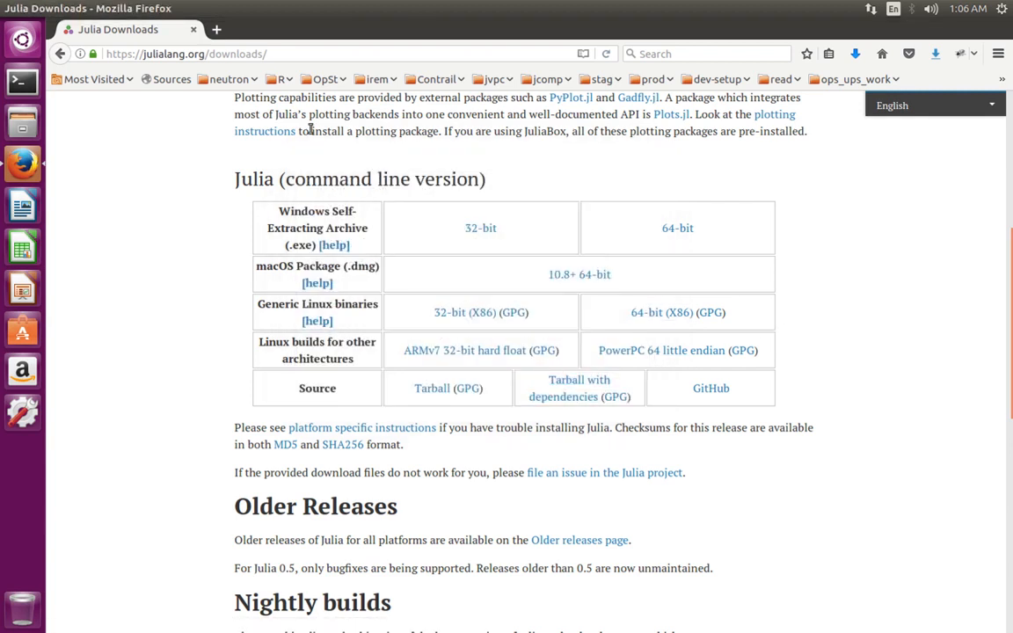
Step: Extract the julia-0.6.0 tar.gz archive in Downloads via Extract Here
click(22, 123)
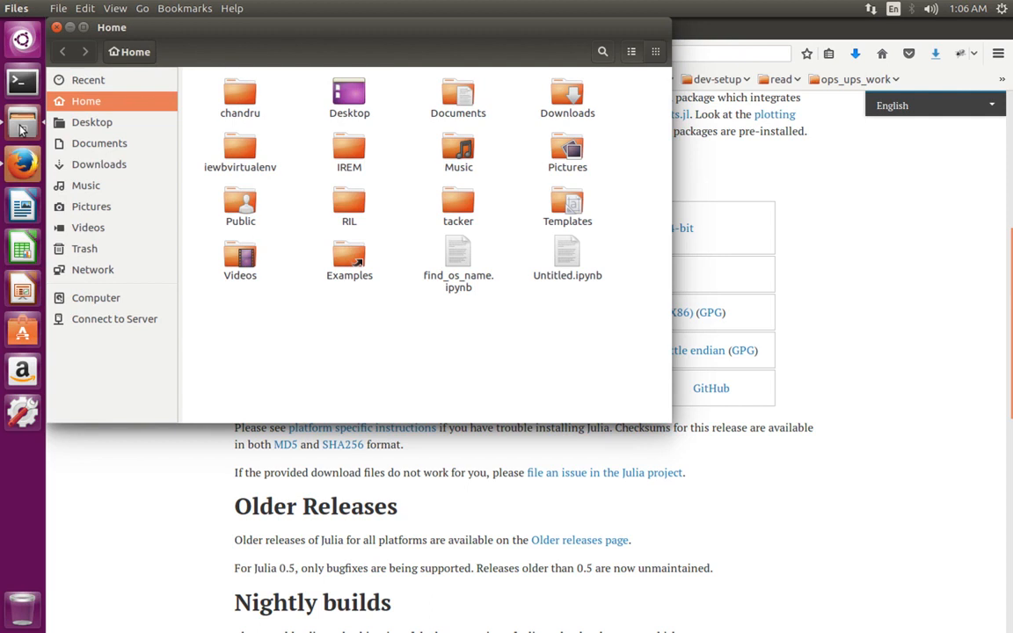
click(100, 164)
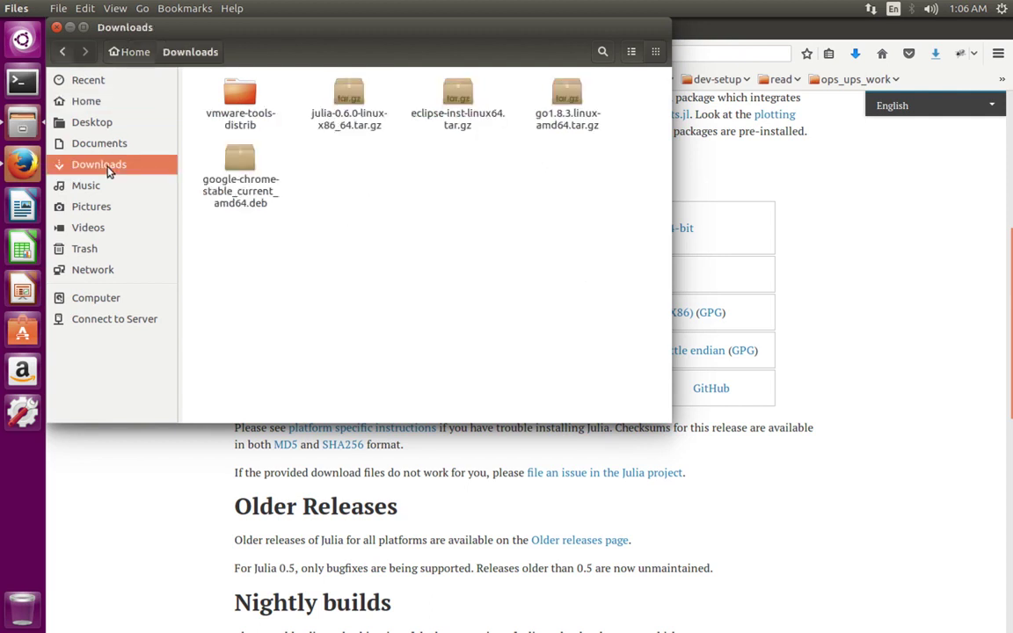
click(352, 117)
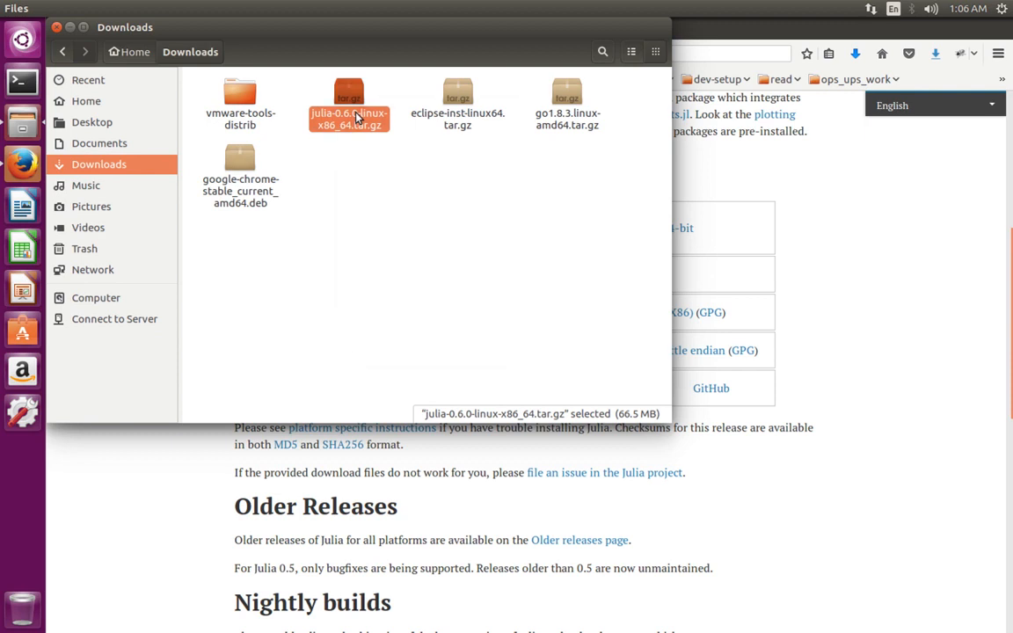
right_click(356, 117)
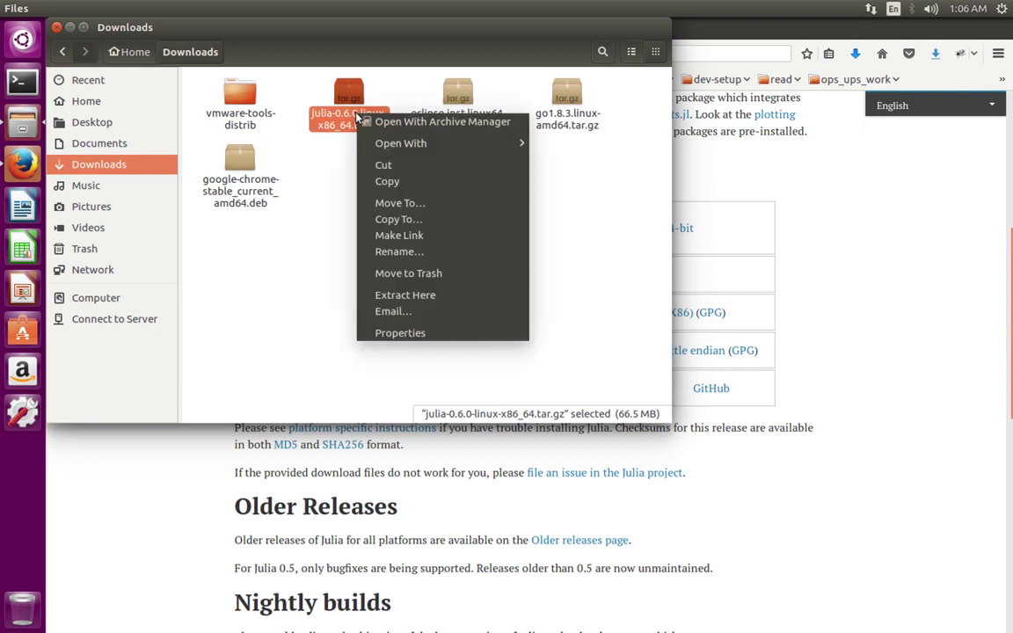
click(425, 297)
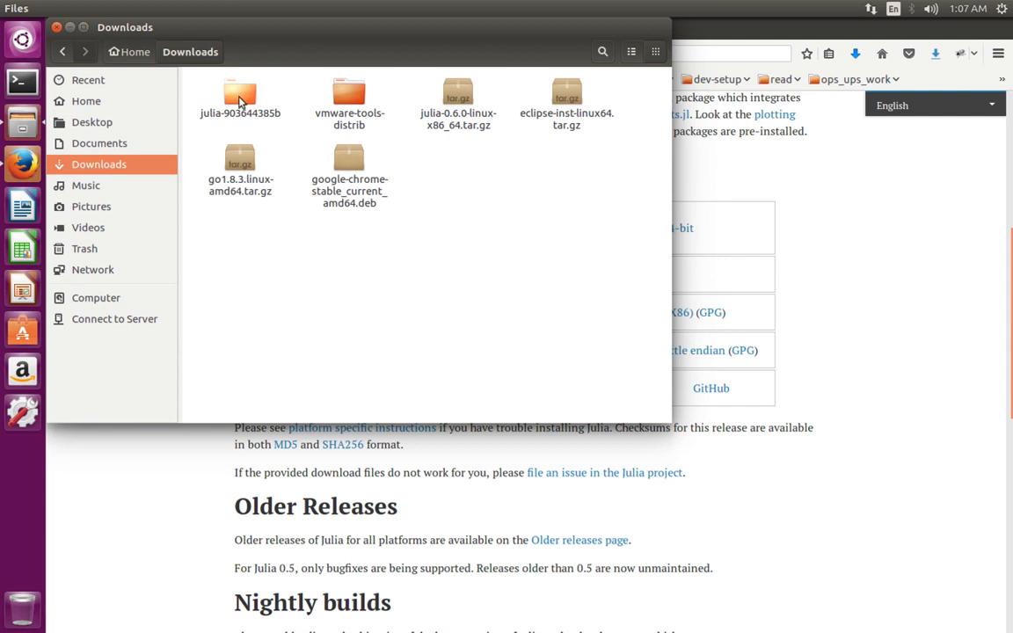
Step: Inspect the julia executable inside julia-903644385b/bin, then copy the bin folder
double_click(241, 100)
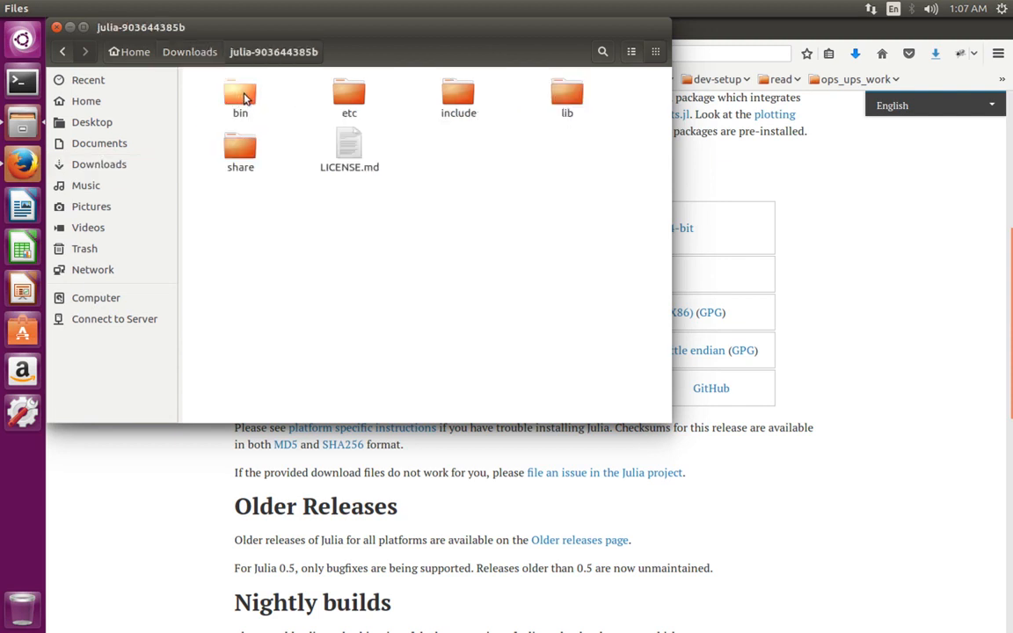
double_click(240, 99)
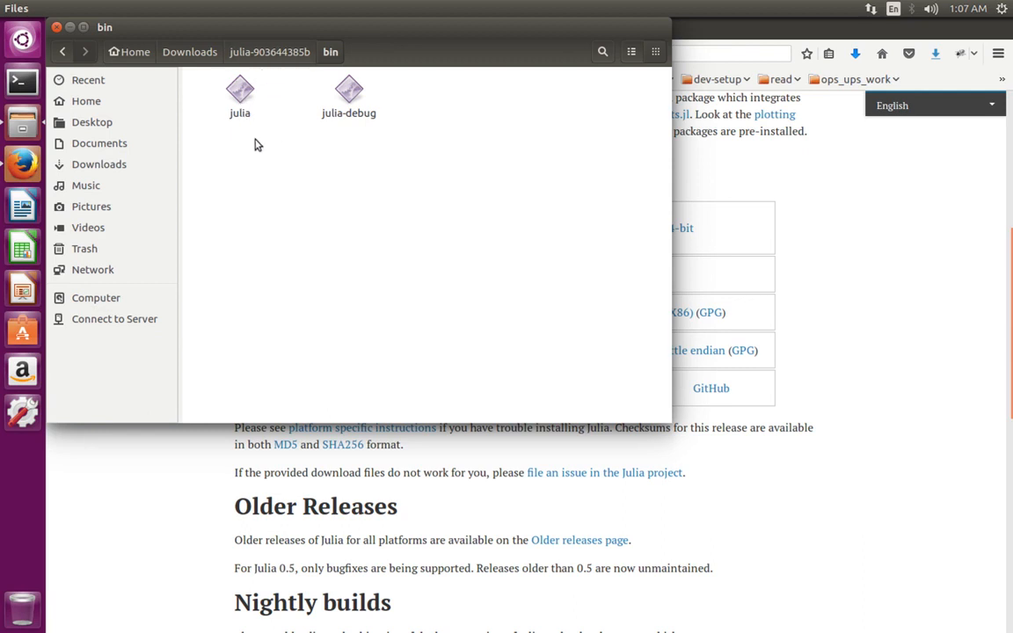
click(240, 95)
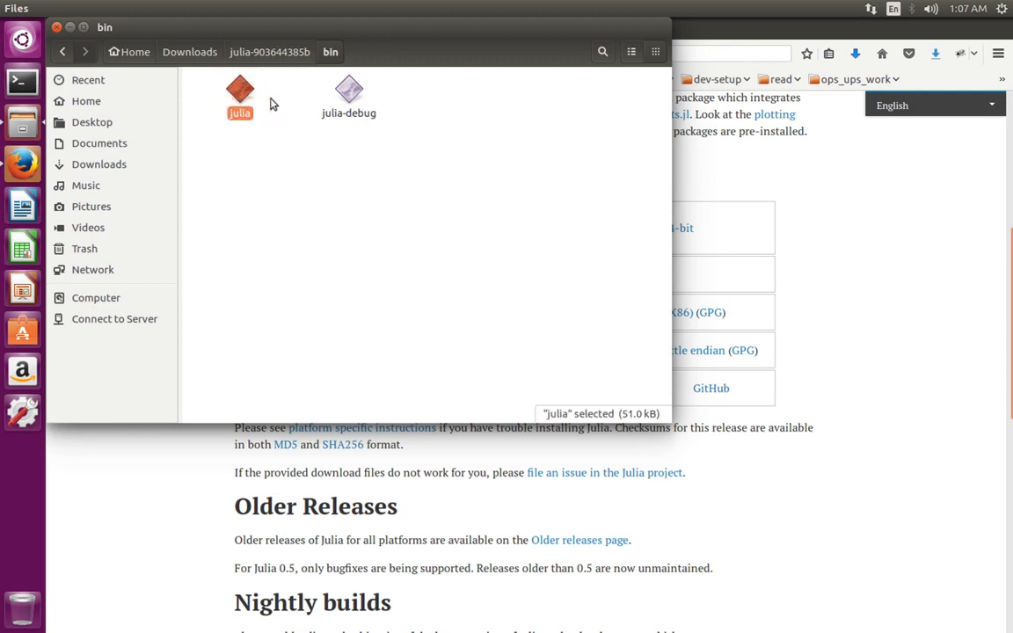
click(264, 51)
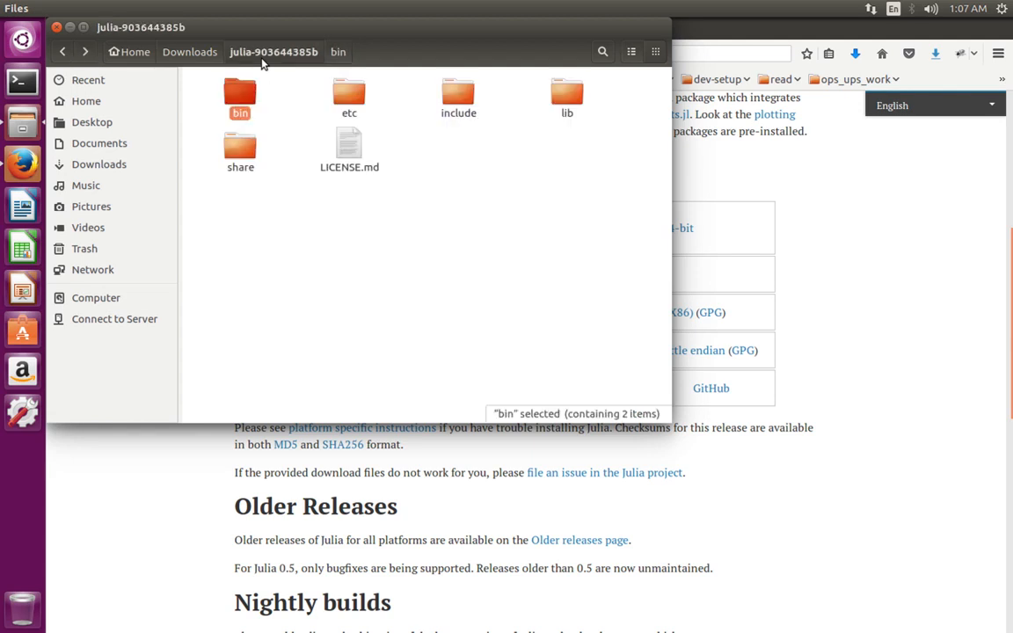
click(286, 103)
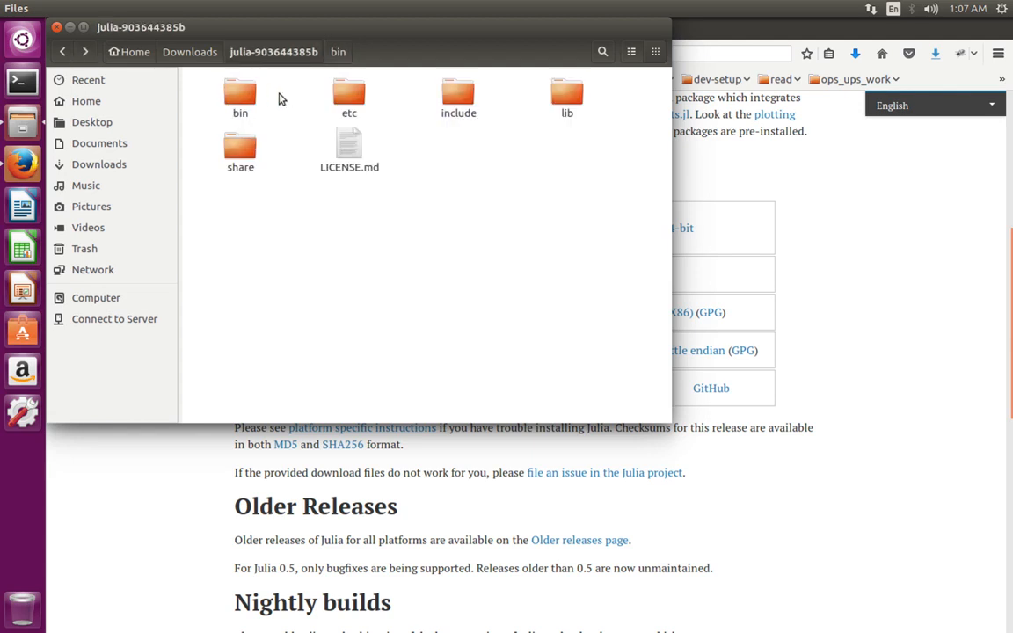
right_click(236, 97)
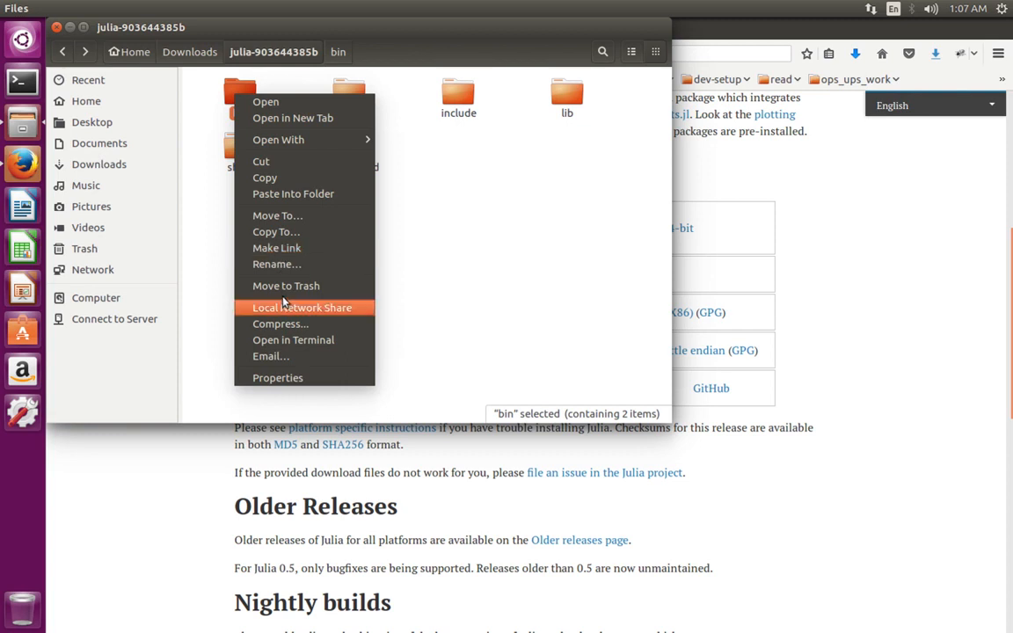
click(264, 178)
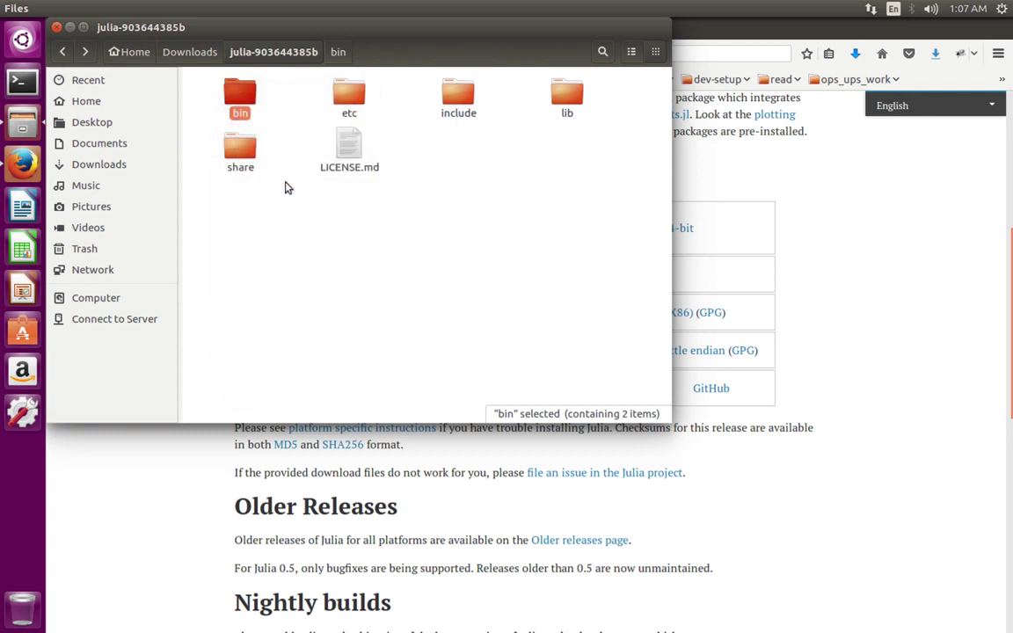
Step: In a maximized new terminal, compose sudo vim /etc/environment
click(22, 80)
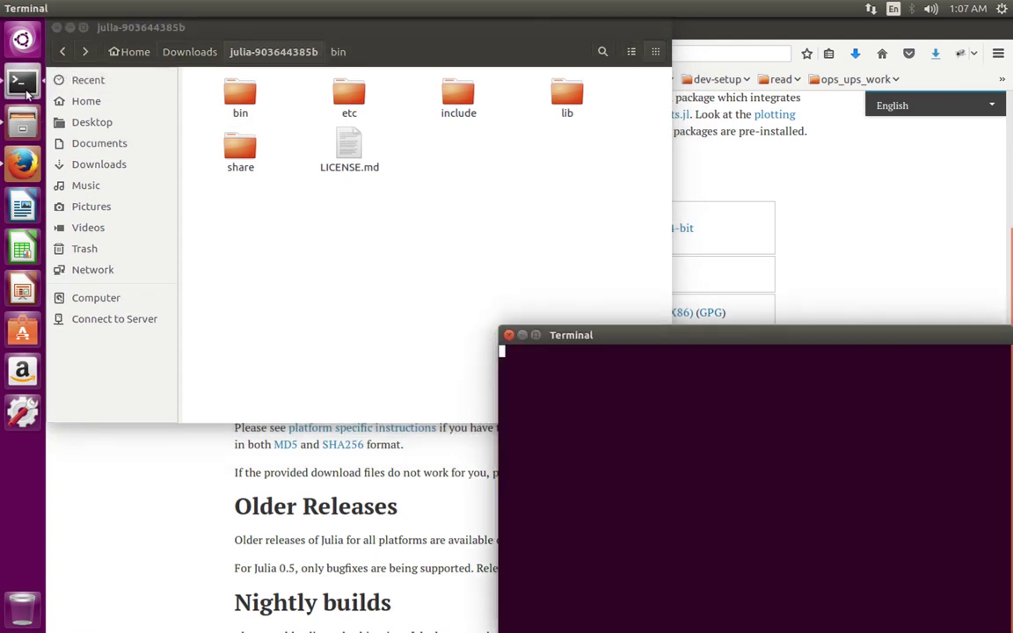
double_click(634, 335)
key(Return)
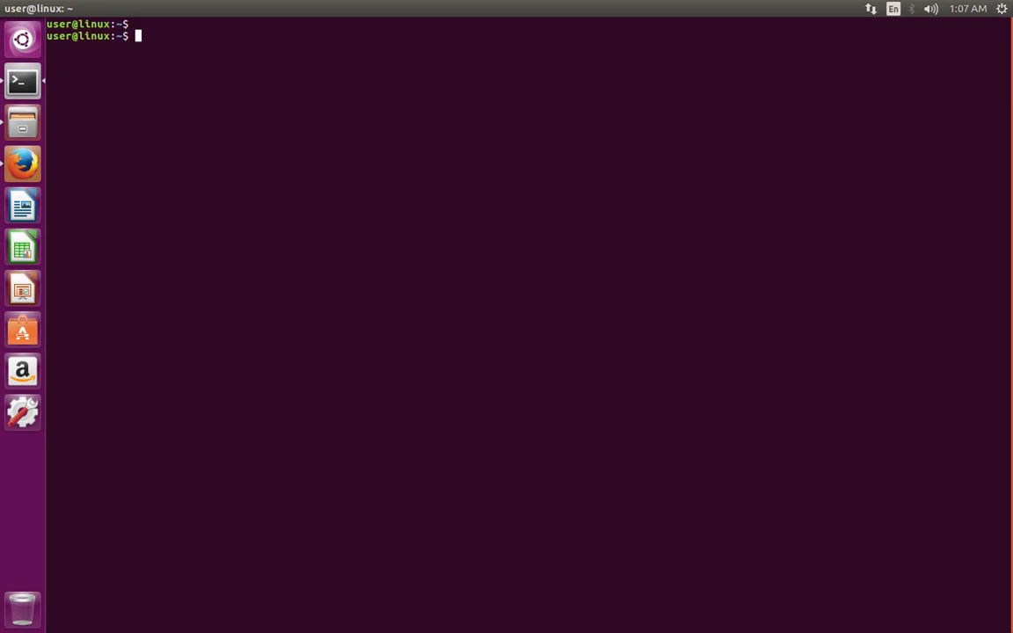
key(Return)
key(Return)
key(Return)
key(Return)
key(Return)
key(Return)
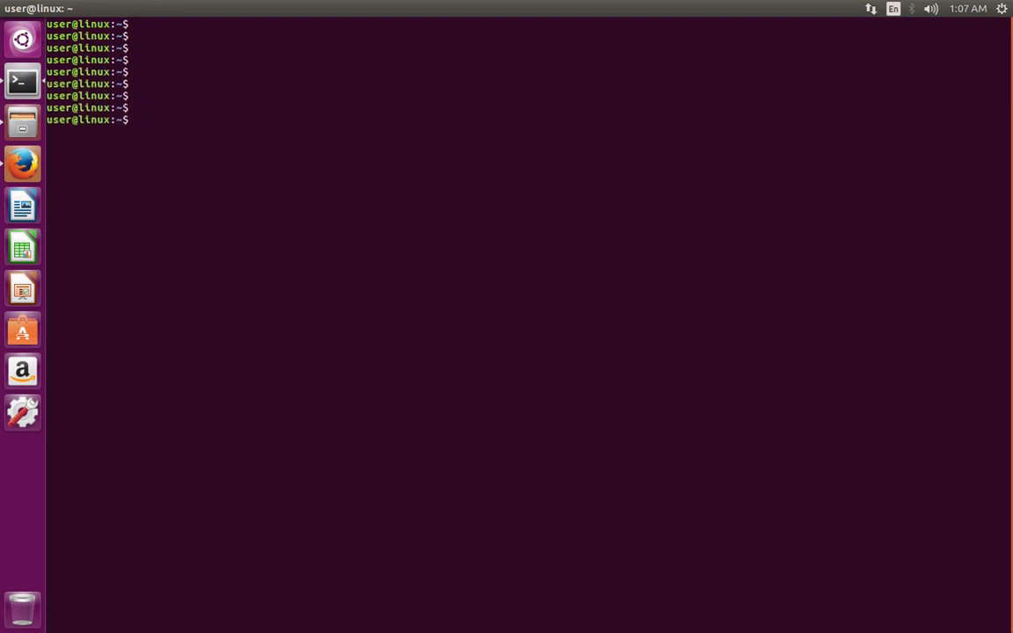
text(sudo )
text(.)
key(BackSpace)
text(vim )
text(/e`)
key(BackSpace)
text(tc/)
text(env)
key(Tab)
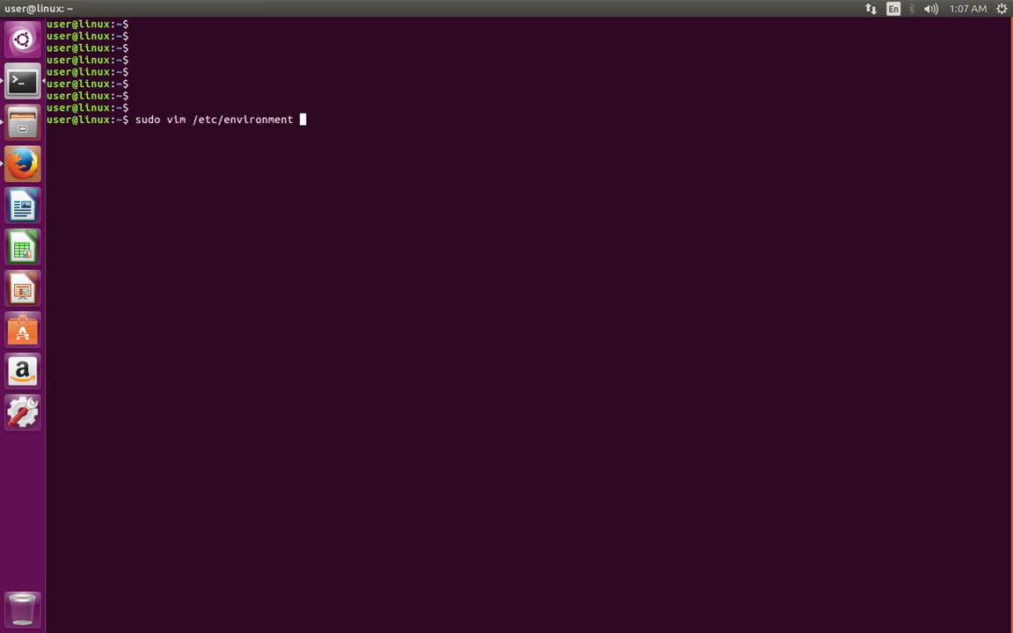
Step: Open /etc/environment in vim and move to the end of the PATH line
key(Return)
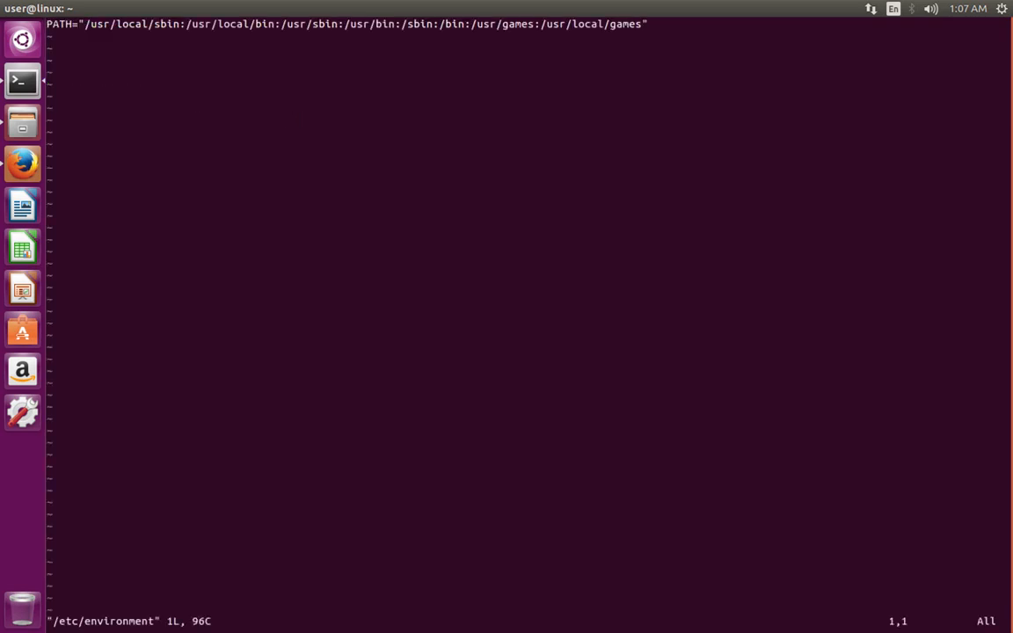
key(l)
key(w)
key(w)
key(w)
key(w)
key(w)
key(w)
key(e)
key(e)
key(e)
key(l)
key(w)
key(w)
key(w)
key(w)
key(w)
key(w)
key(dollar)
key(colon)
key(Escape)
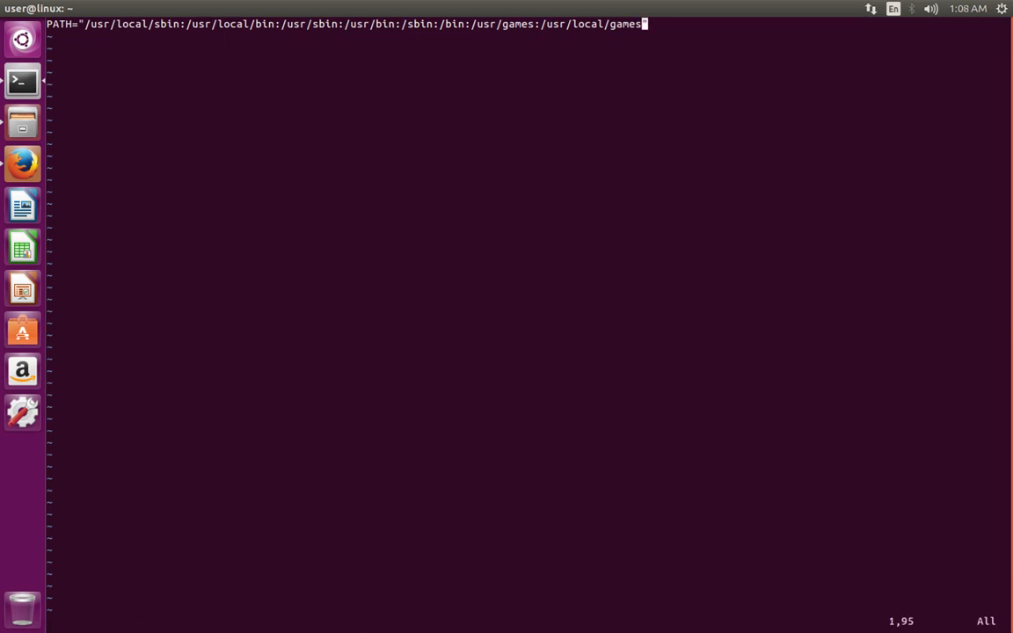
text(in :)
Step: Append /home/user/Downloads/julia-903644385b/bin to PATH, strip the file:// prefix, and save with :wq
text(file:///home/user/Downloads/julia-903644385b/bin)
key(BackSpace)
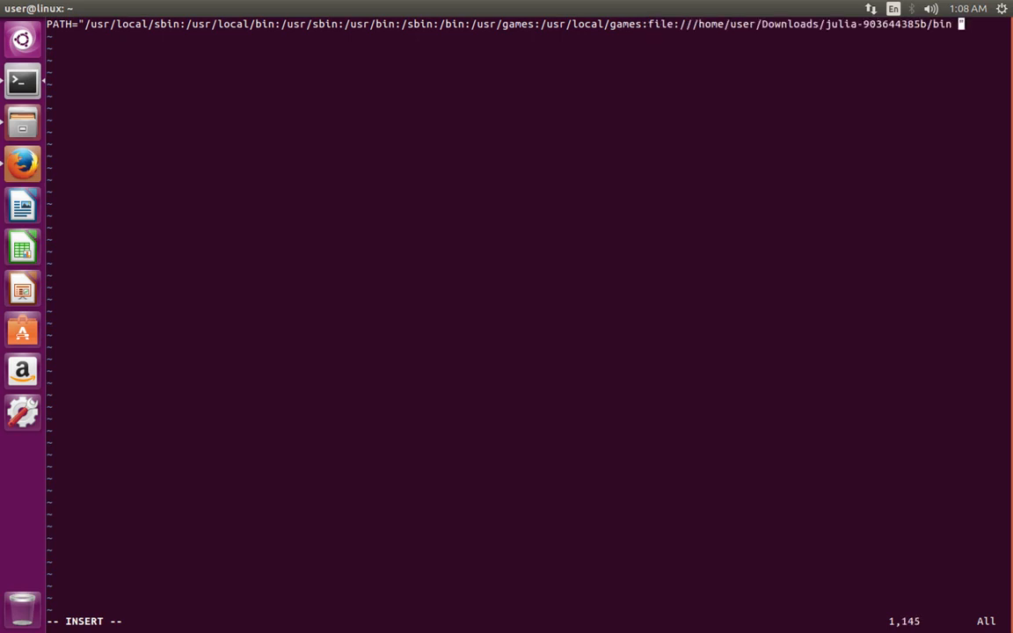
key(Left)
key(Left)
key(Left)
key(Left)
key(Left)
key(Left)
key(Left)
key(Left)
key(Left)
key(Left)
key(Left)
key(Left)
key(BackSpace)
key(BackSpace)
key(BackSpace)
key(BackSpace)
key(BackSpace)
key(BackSpace)
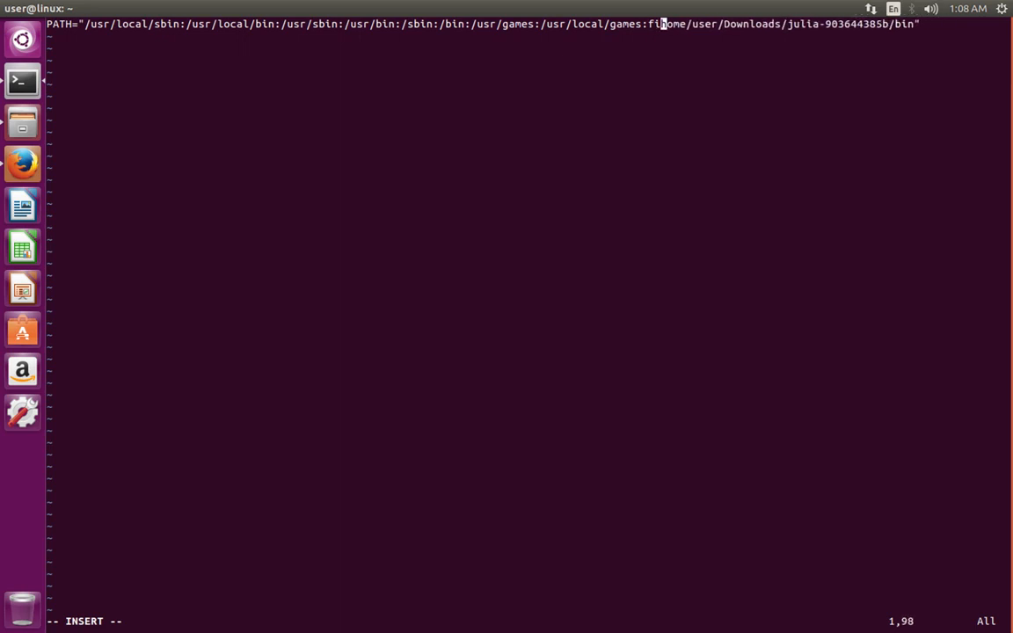
key(BackSpace)
key(BackSpace)
text(/)
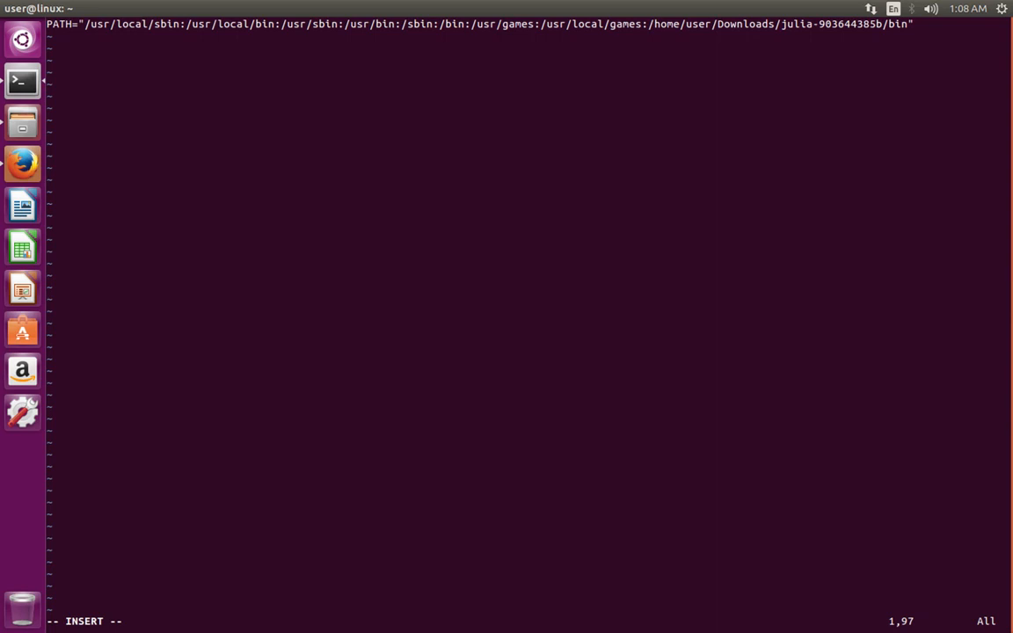
key(Escape)
text(:)
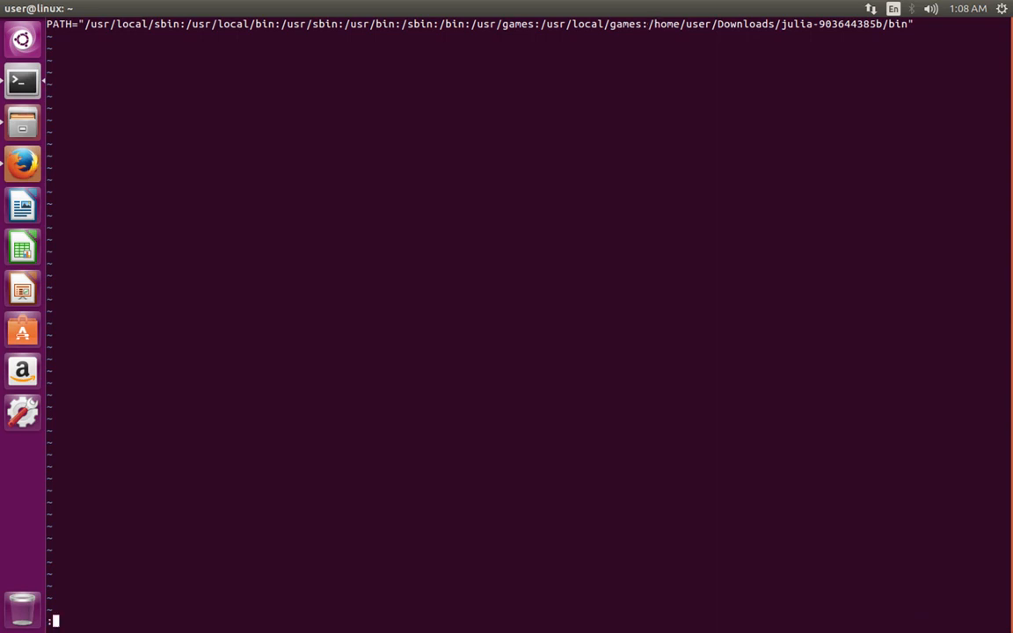
text(wq)
key(Return)
key(Return)
key(Return)
key(Return)
key(Return)
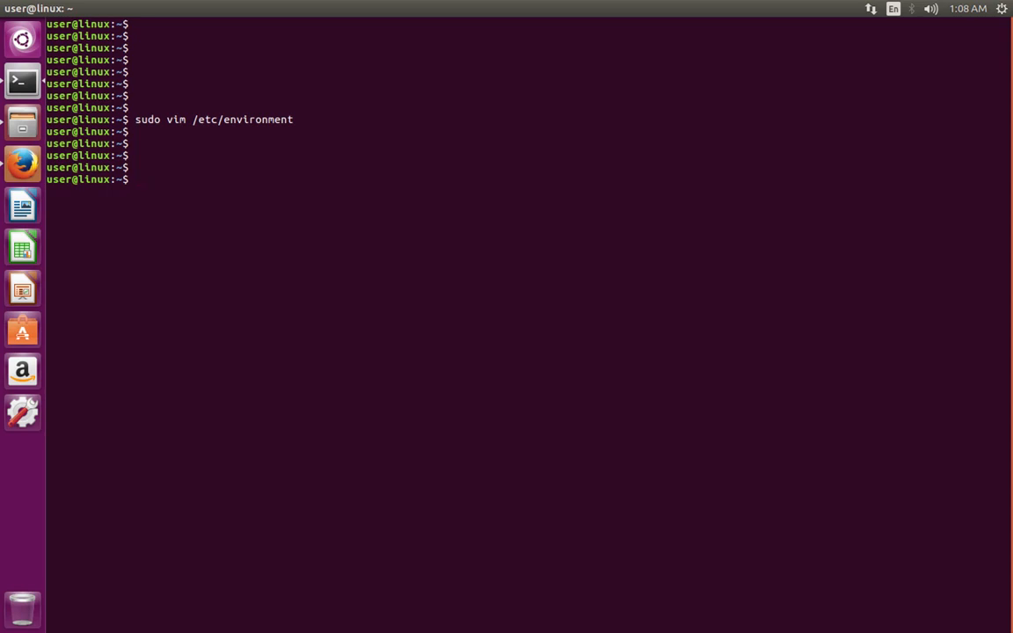
text(export )
text(PATH=)
text($)
text(PATH:)
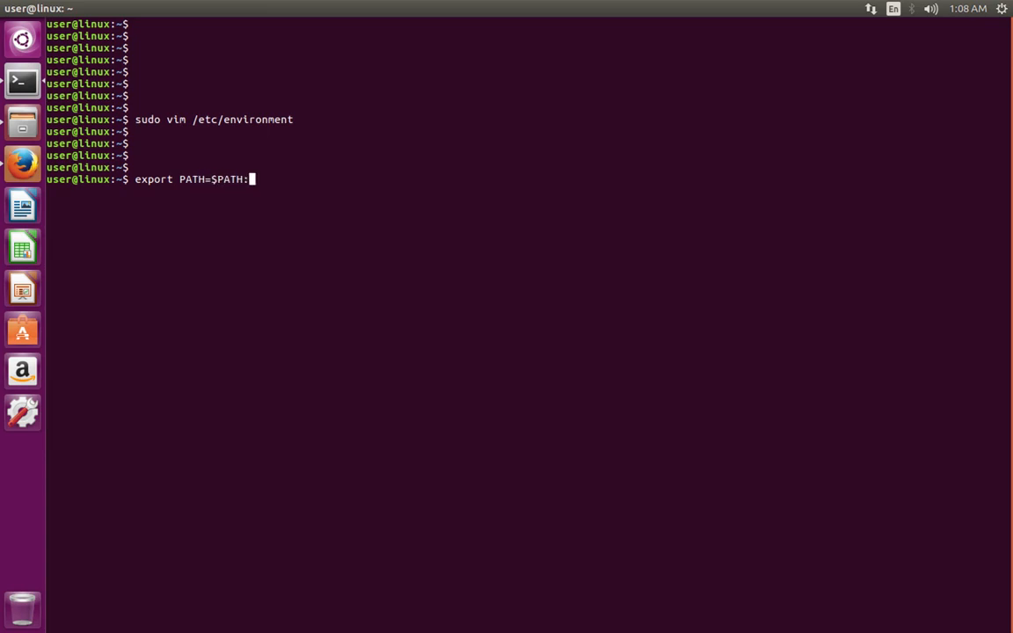
Step: Run export PATH=$PATH:/home/user/Downloads/julia-903644385b/bin with the file:// prefix removed
text(file:///home/user/Downloads/julia-903644385b/bin)
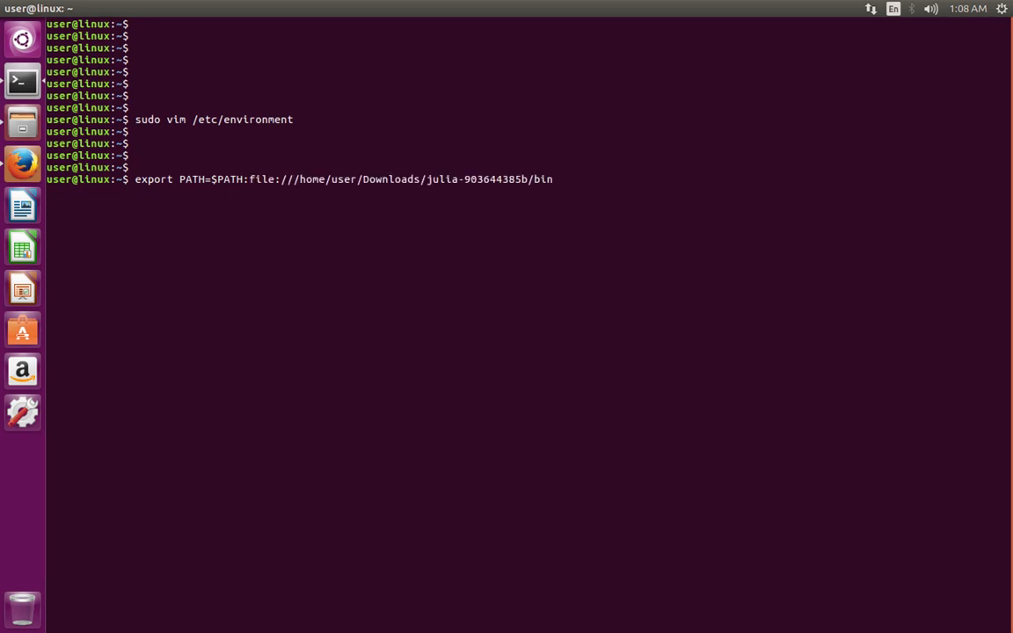
key(Left)
key(Left)
key(Left)
key(Left)
key(Left)
key(Left)
key(Left)
key(Left)
key(Left)
key(Left)
key(Left)
key(Left)
key(Left)
key(Left)
key(BackSpace)
key(BackSpace)
key(BackSpace)
key(BackSpace)
key(BackSpace)
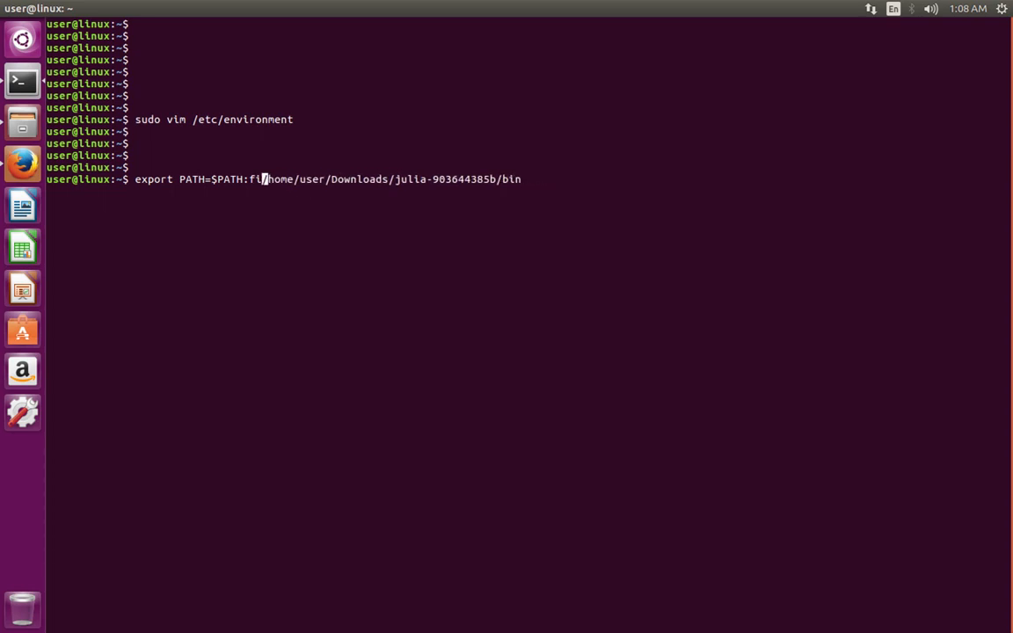
key(BackSpace)
key(BackSpace)
key(Right)
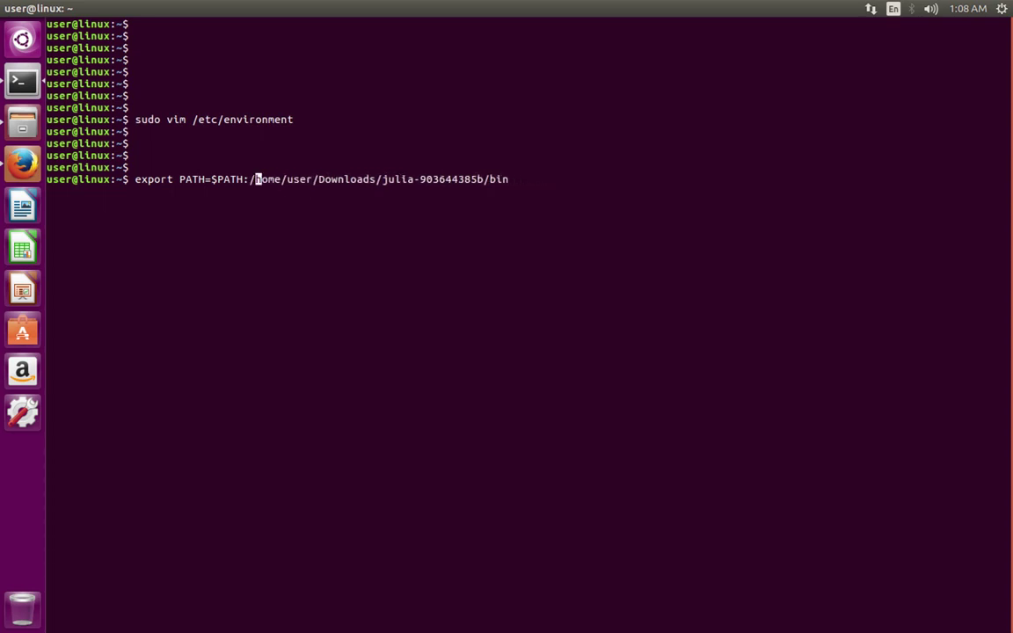
key(Return)
key(Return)
key(Return)
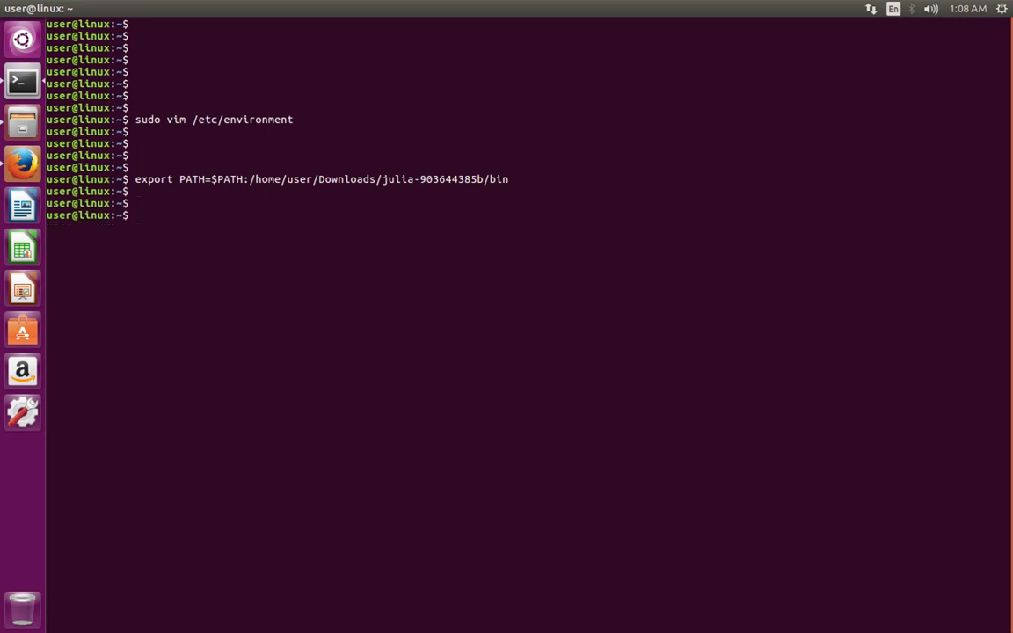
text(sud)
text(i)
drag(508, 180, 180, 179)
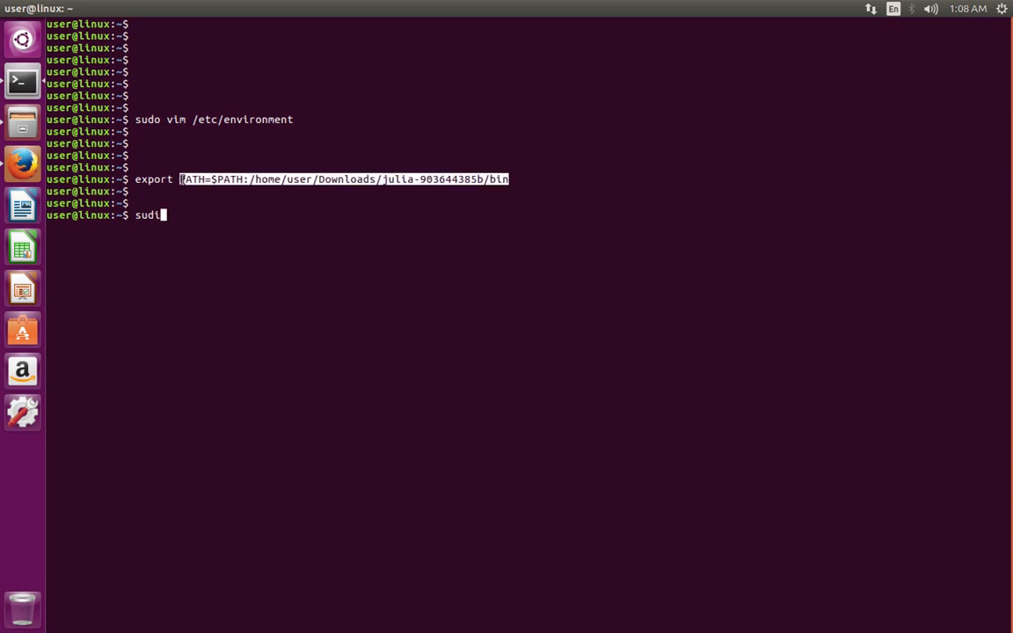
right_click(187, 181)
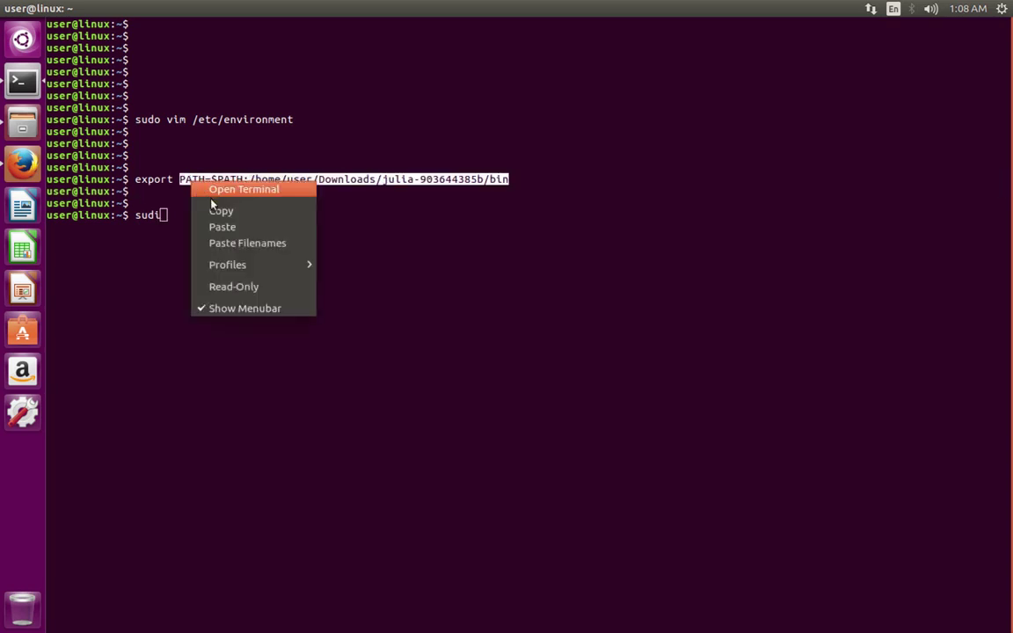
click(218, 207)
key(BackSpace)
text(o )
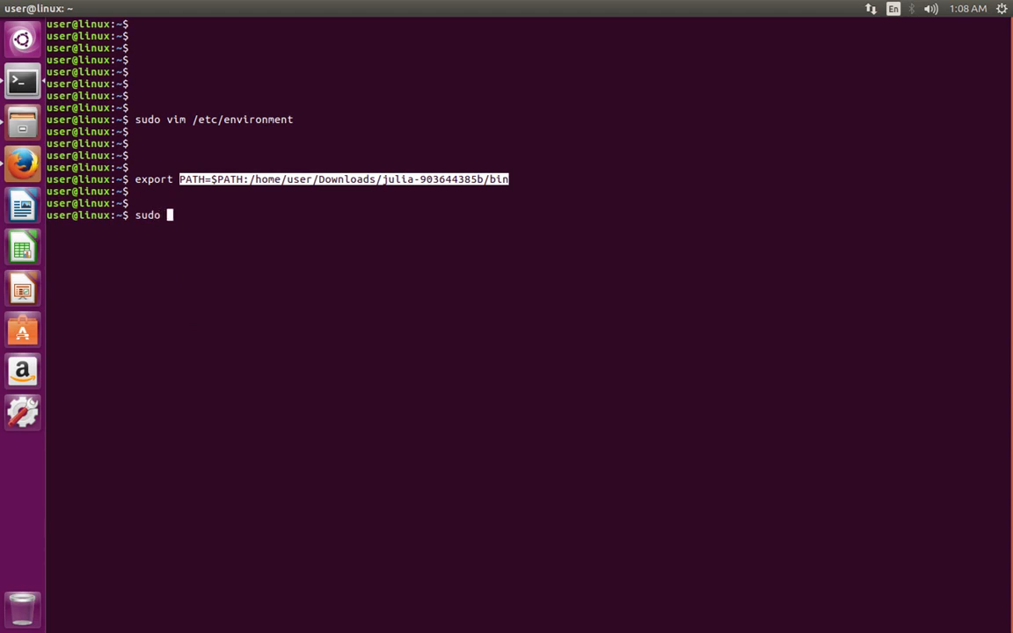
text(vim )
text(~/.)
text(bashrc)
key(Return)
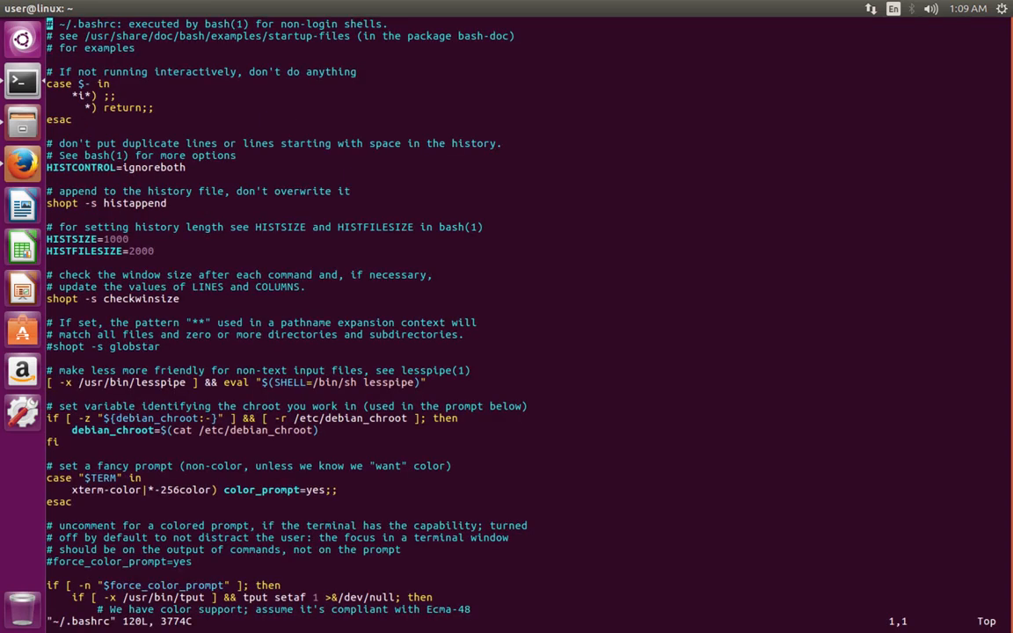
key(shift+g)
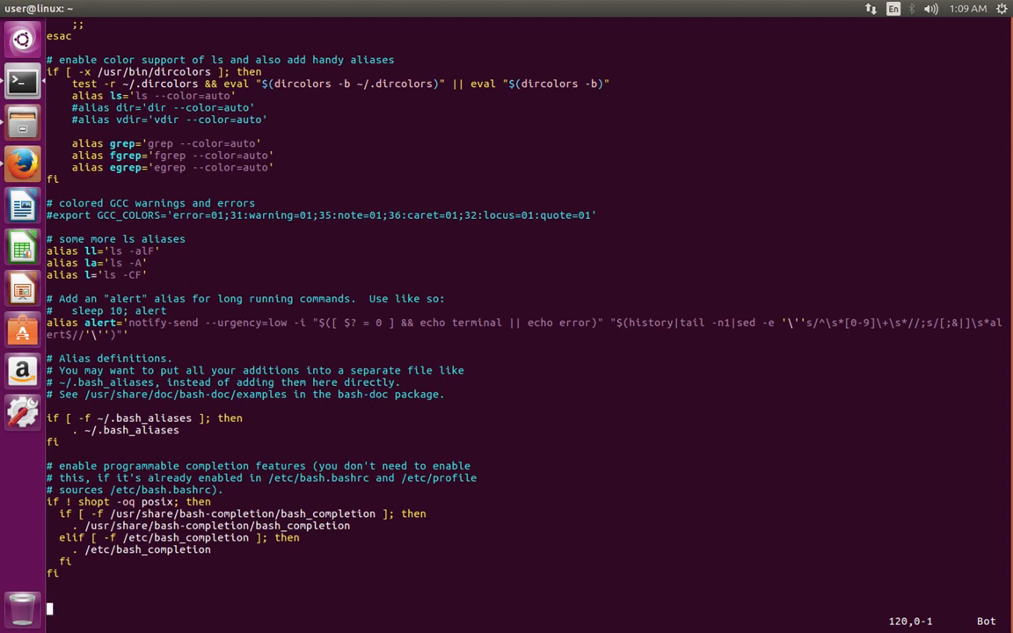
text(k)
text(:q!)
key(Return)
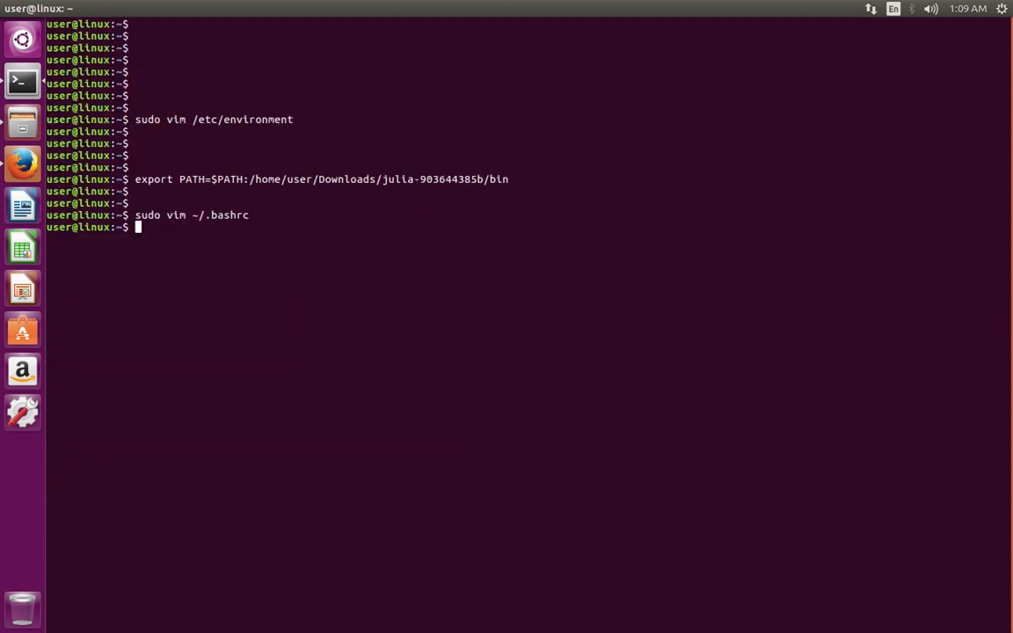
Step: Run julia -version, which reports version 0.6.0
key(Return)
key(Return)
key(Return)
key(Return)
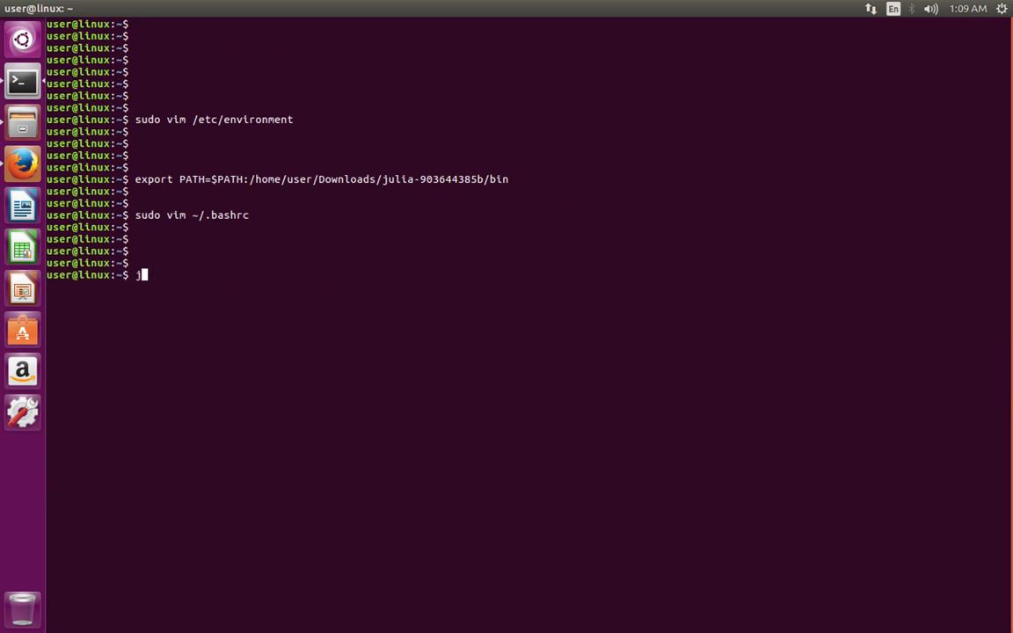
text(julia)
text( -version)
key(Return)
key(Return)
key(Return)
key(Return)
key(Return)
key(Return)
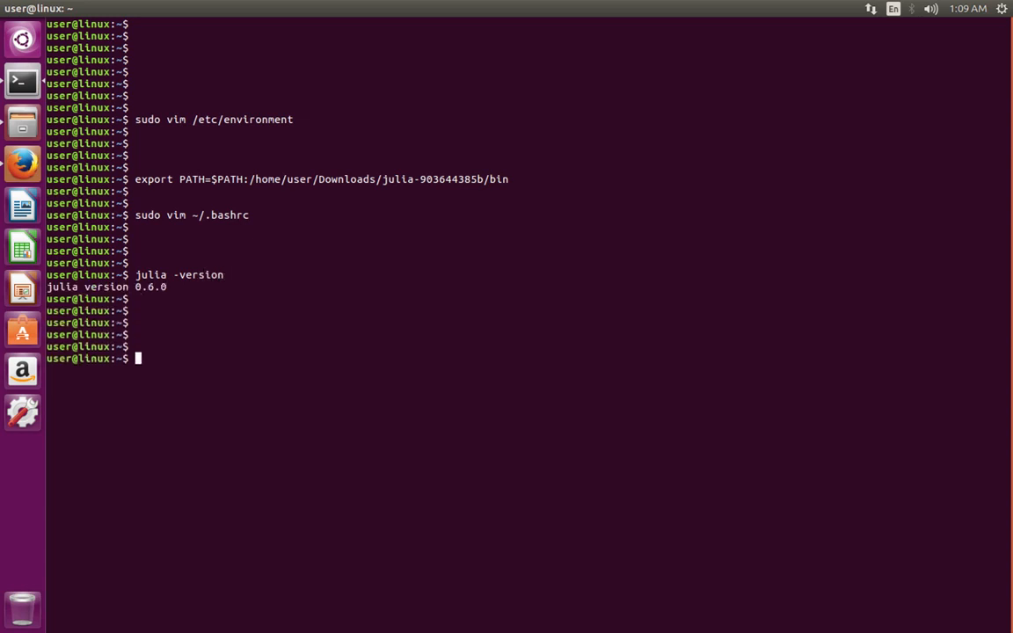
key(Return)
text(j)
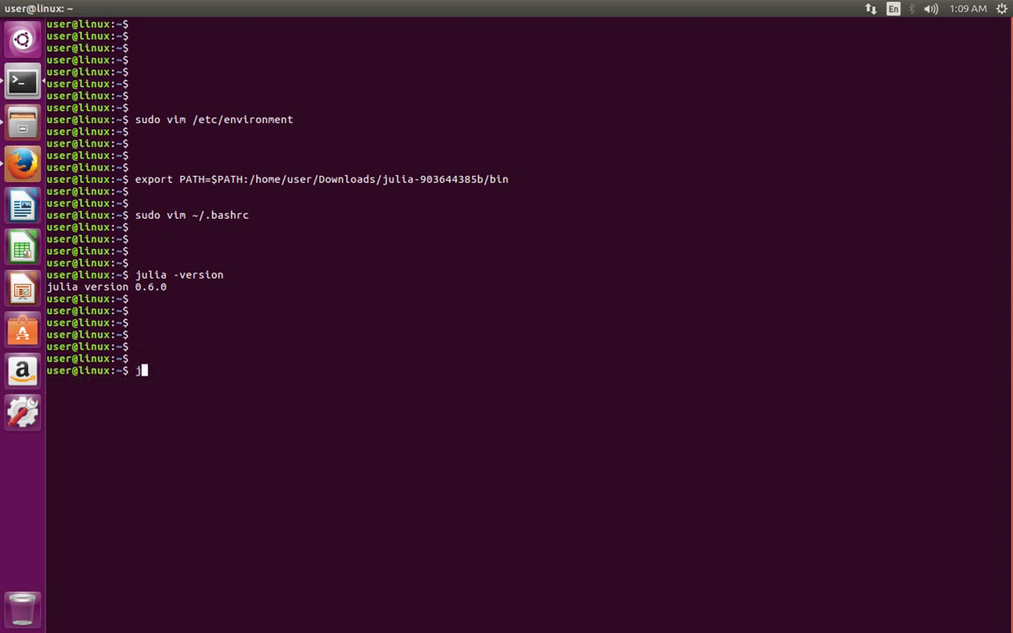
text(ulia)
Step: Launch the Julia REPL and run print("Hello World"), printing Hello World
key(Return)
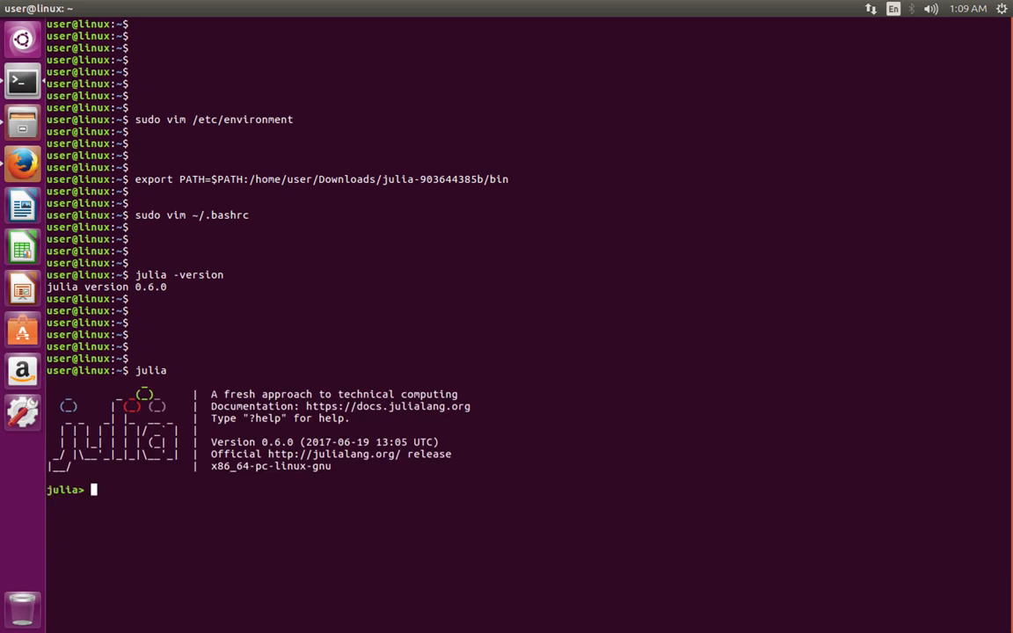
key(Return)
key(Return)
text(prin)
text(t)
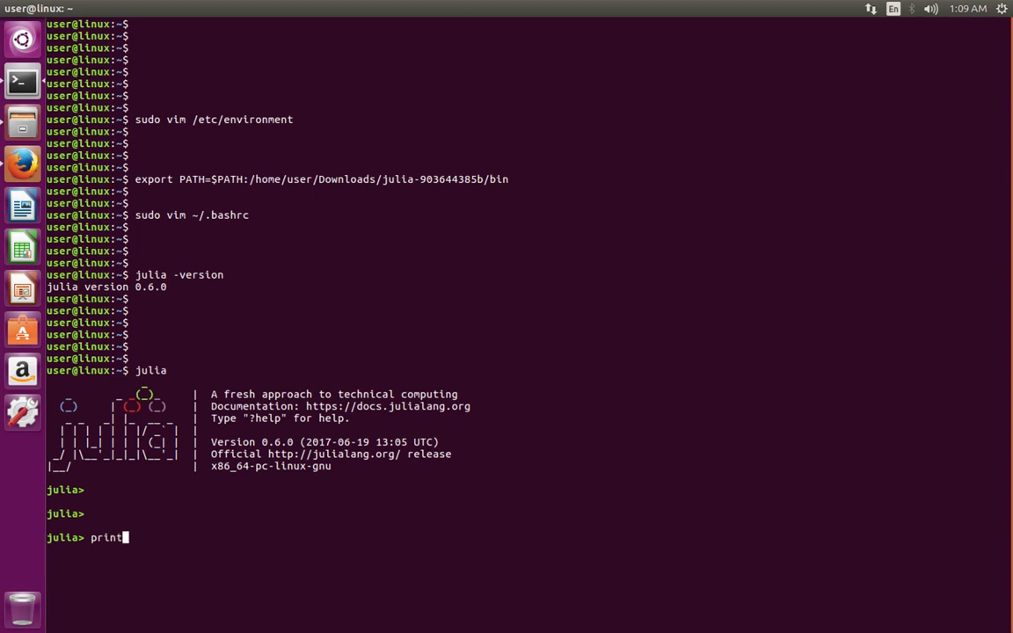
text(())
key(Left)
text("")
key(Left)
text(H)
text(ello Wor)
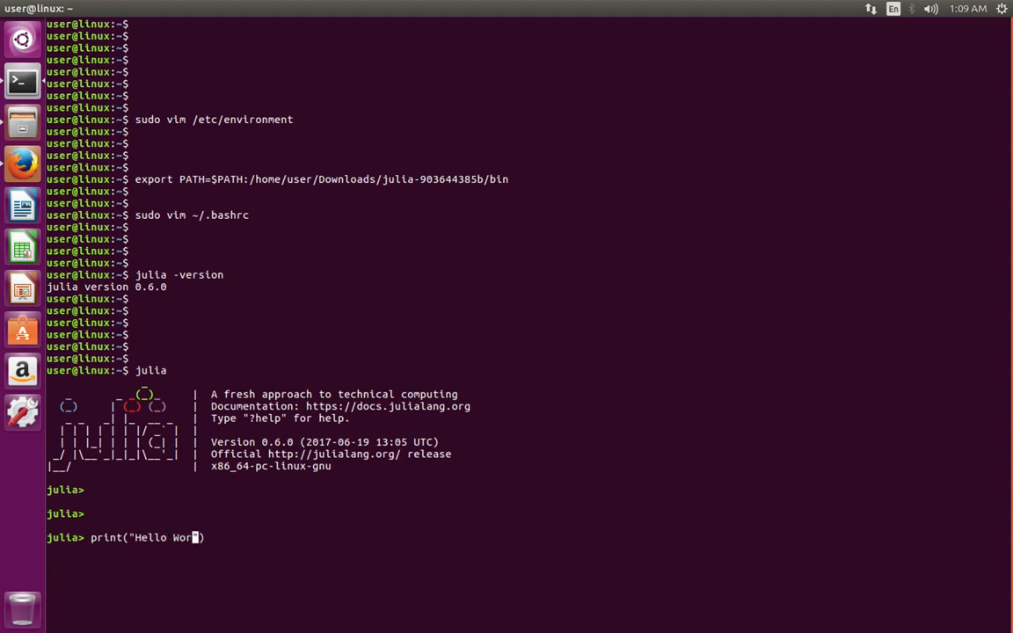
text(l)
text(d)
key(Return)
key(Return)
key(Return)
key(Return)
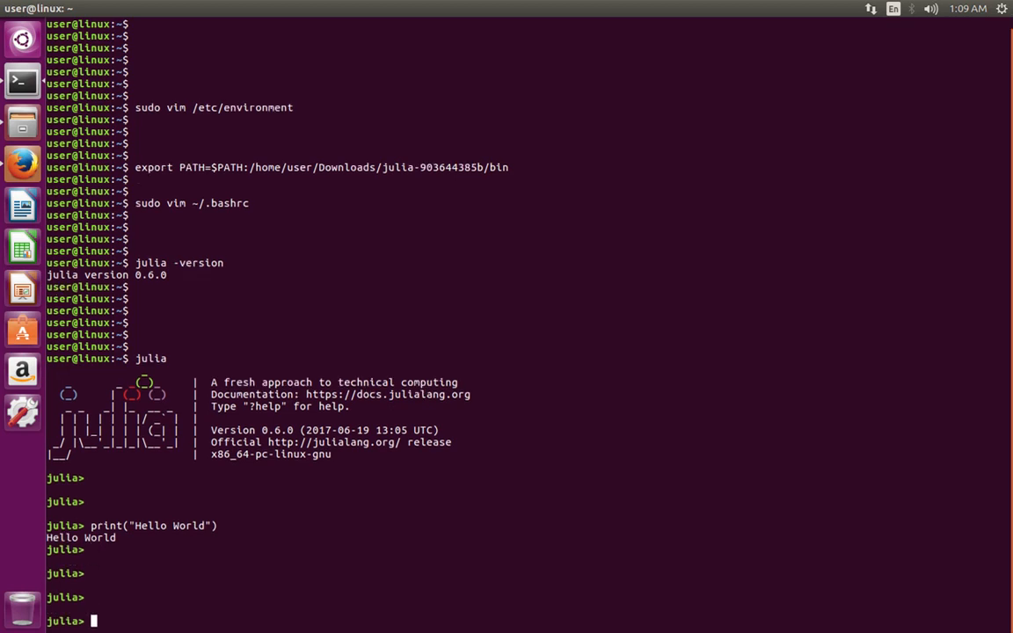